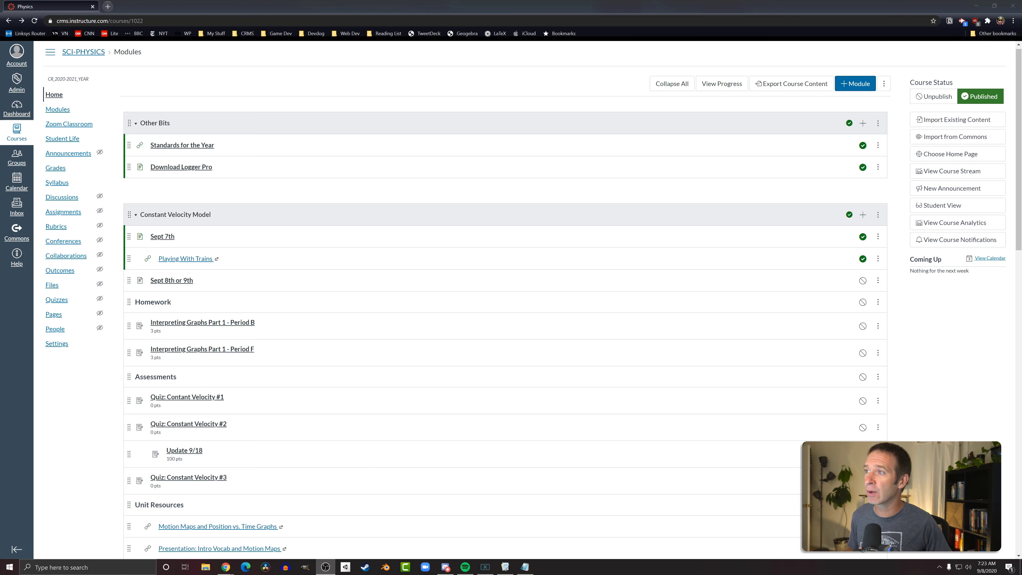
# Open the Physics course's Download Logger Pro page, and switch to Logger Pro
pyautogui.click(194, 170)
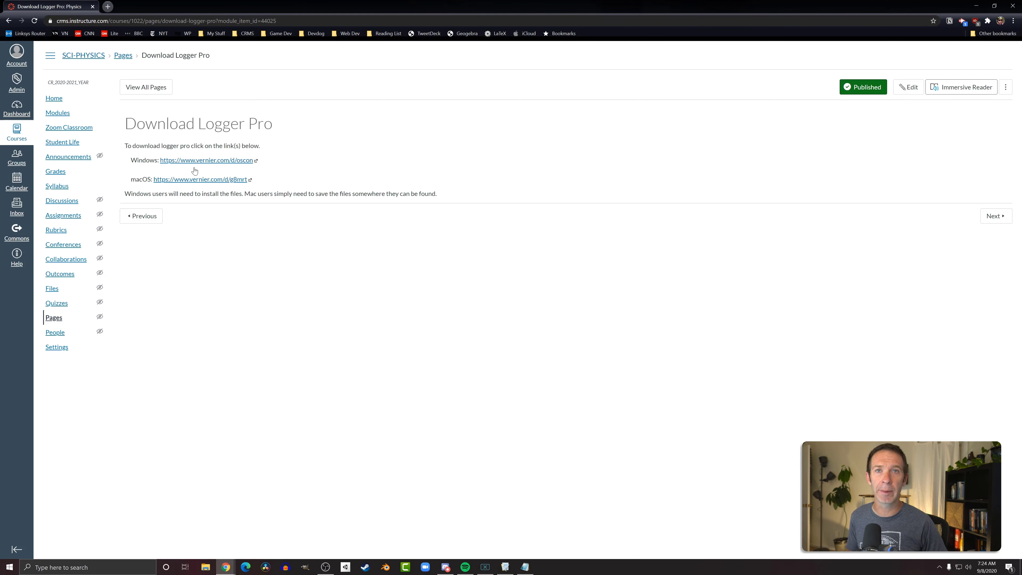
pyautogui.click(506, 568)
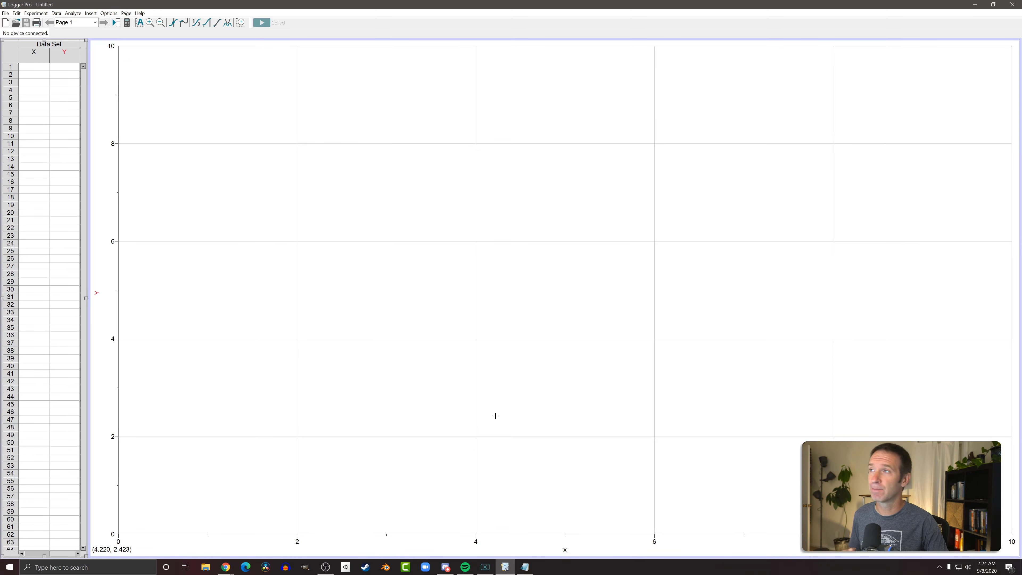
# Record a short test video with the c922 Pro Stream Webcam using Video Capture, and delete the captured clip
pyautogui.click(90, 13)
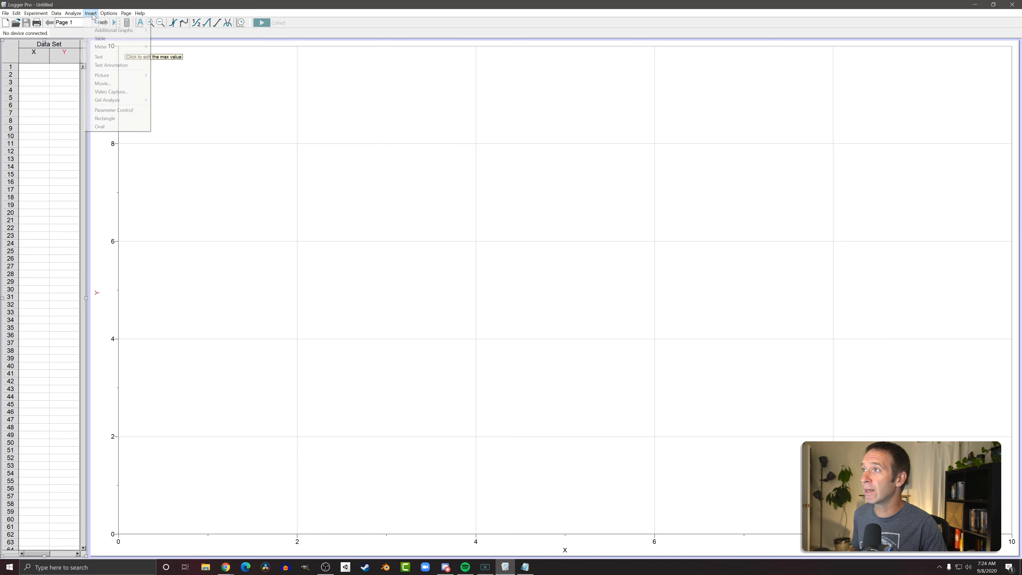
pyautogui.click(111, 92)
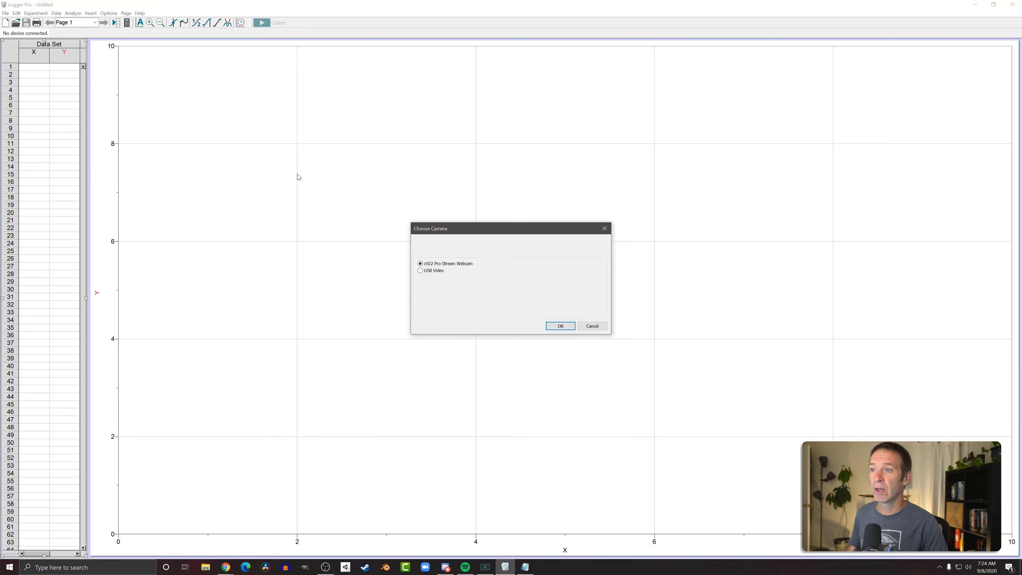
pyautogui.click(561, 327)
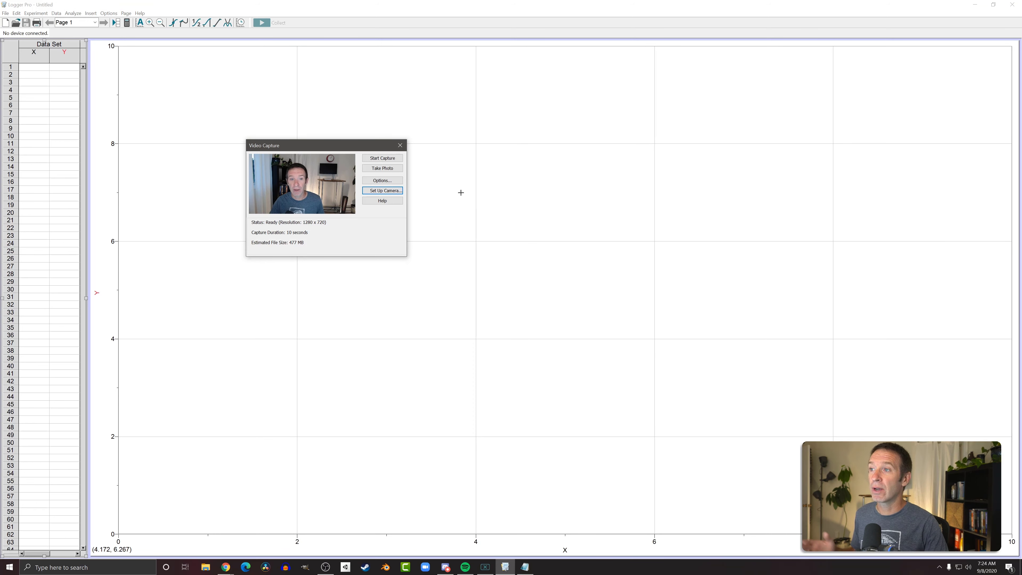
pyautogui.click(383, 158)
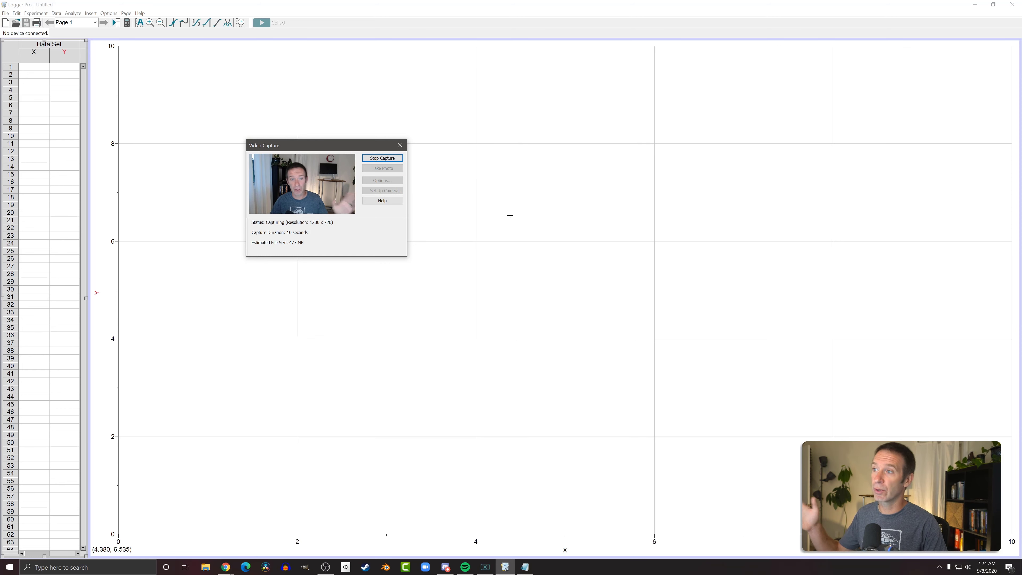
pyautogui.click(396, 159)
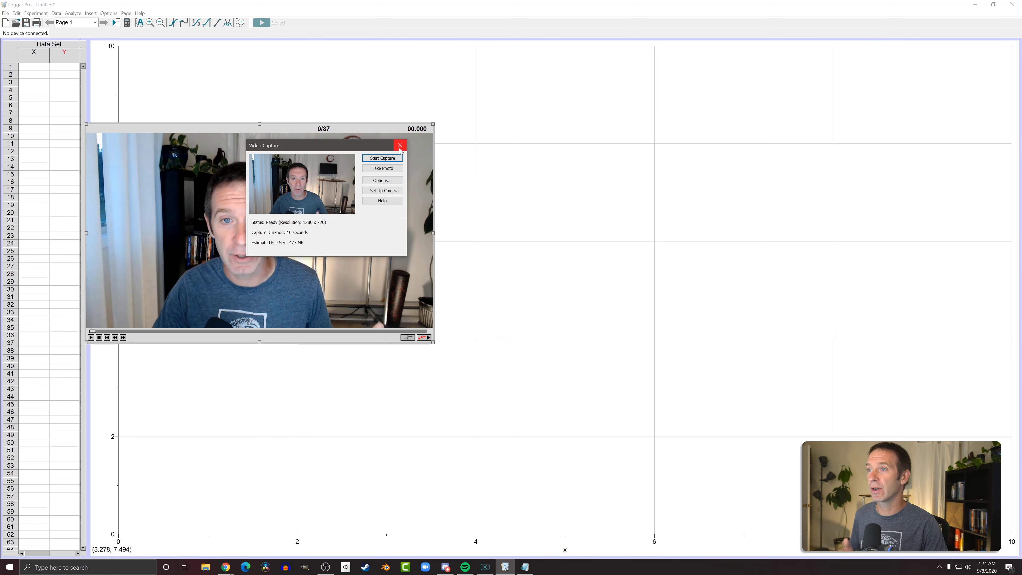
pyautogui.press('Escape')
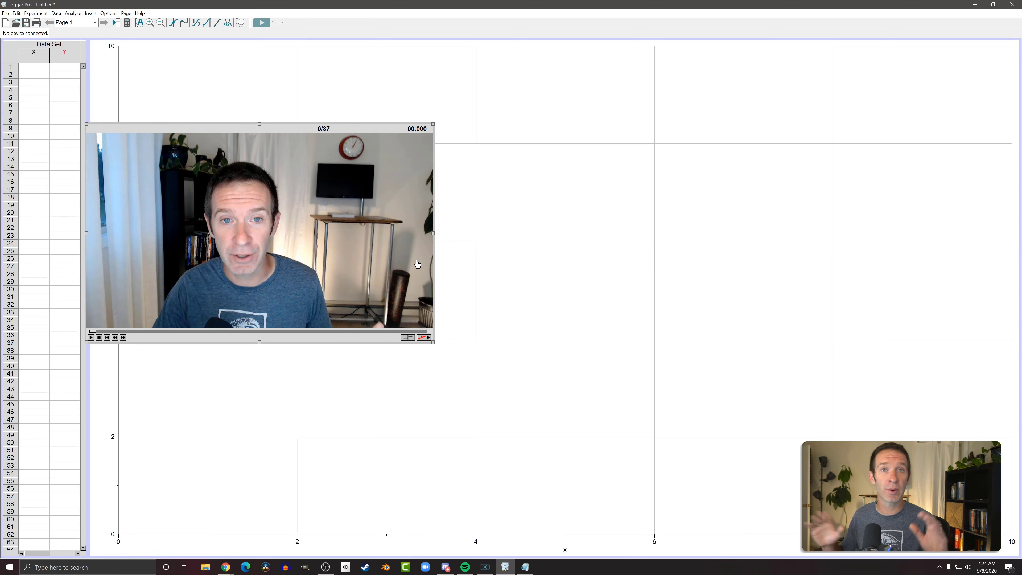
pyautogui.press('Delete')
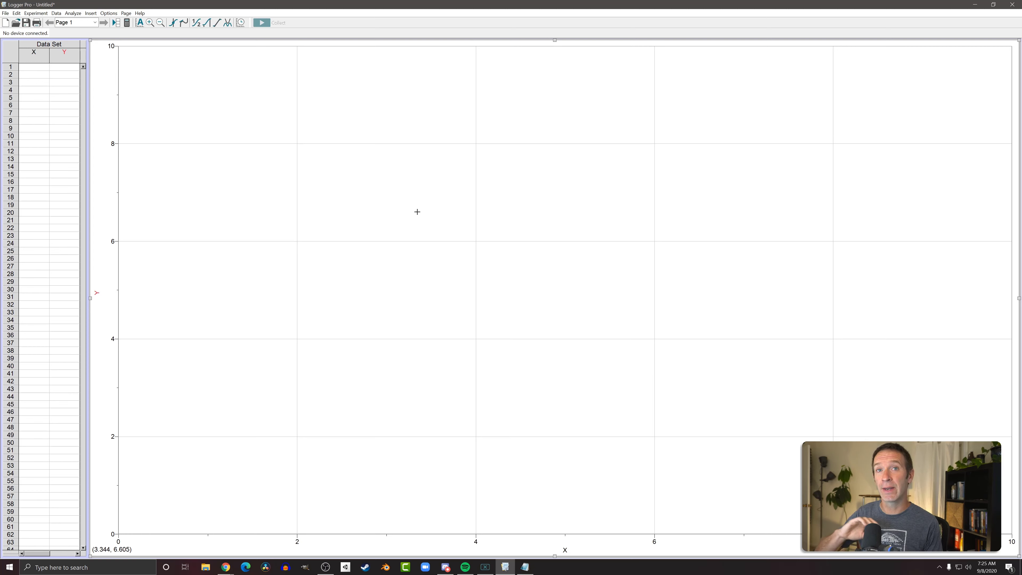
# Insert the ToyTrainVideo movie from the ToyTrainVideo folder into the page
pyautogui.click(92, 13)
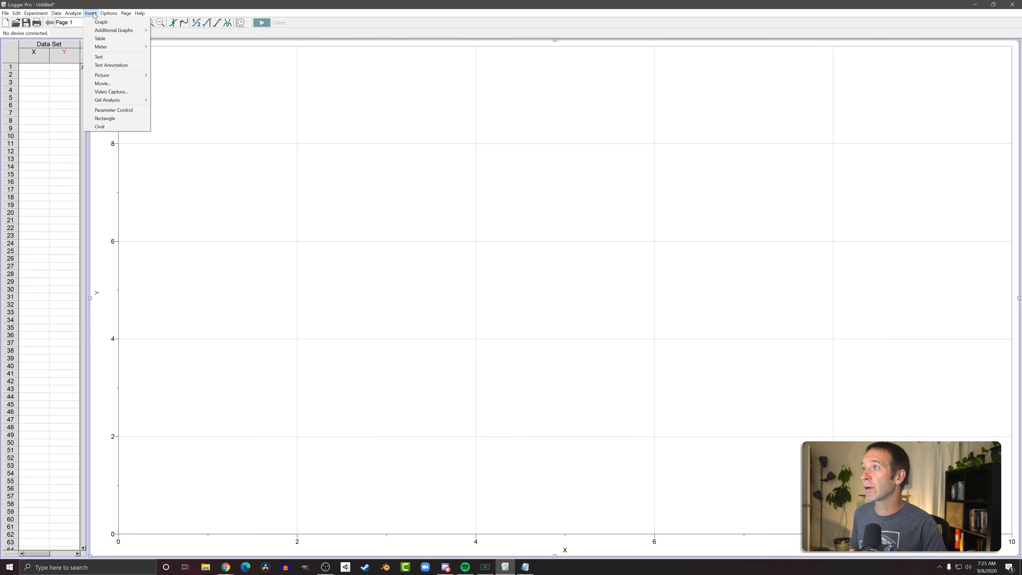
pyautogui.click(106, 84)
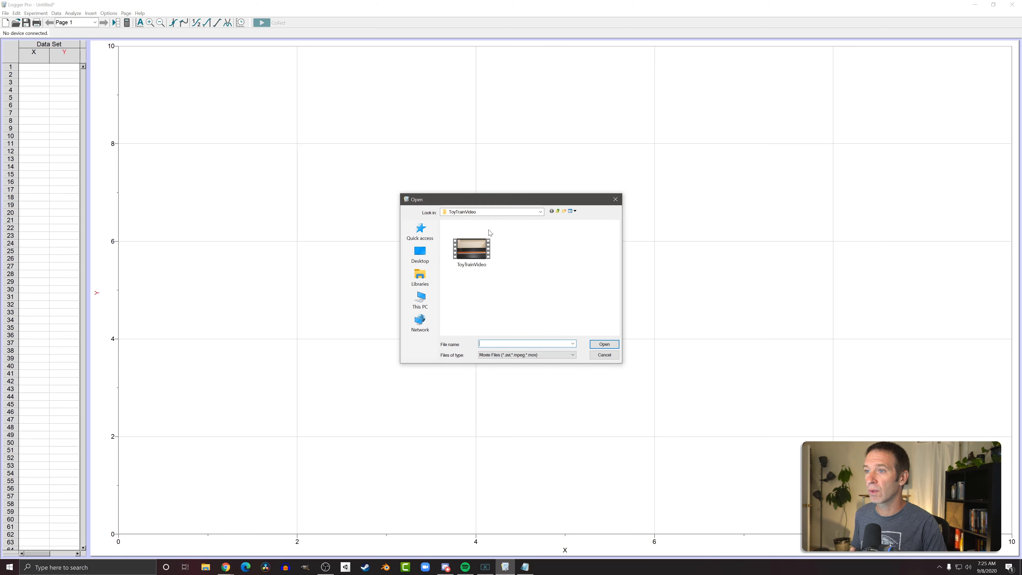
pyautogui.doubleClick(467, 258)
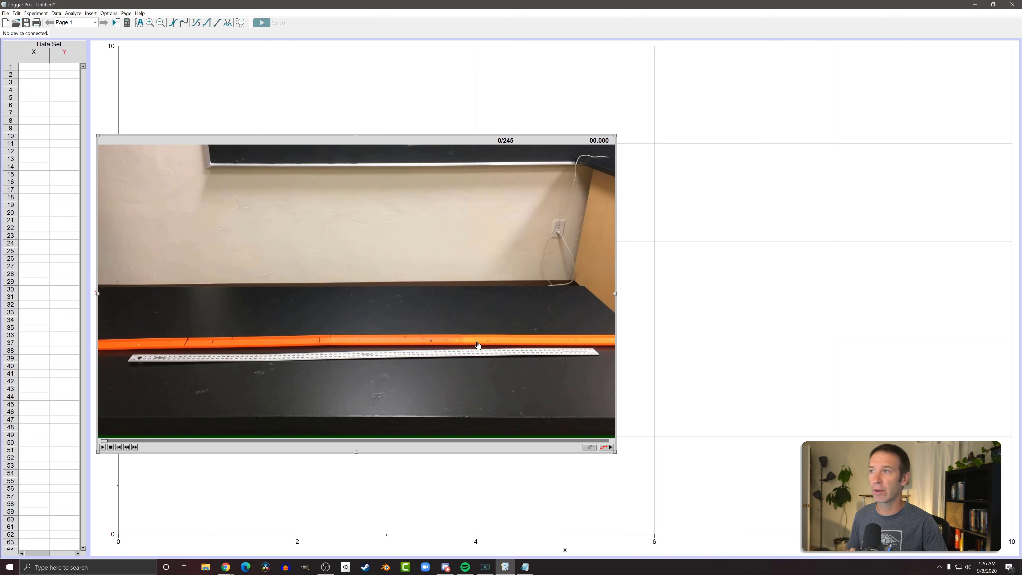
# Shrink the graph into the lower-right part of the page and move the train movie up to the page's top edge
pyautogui.click(336, 91)
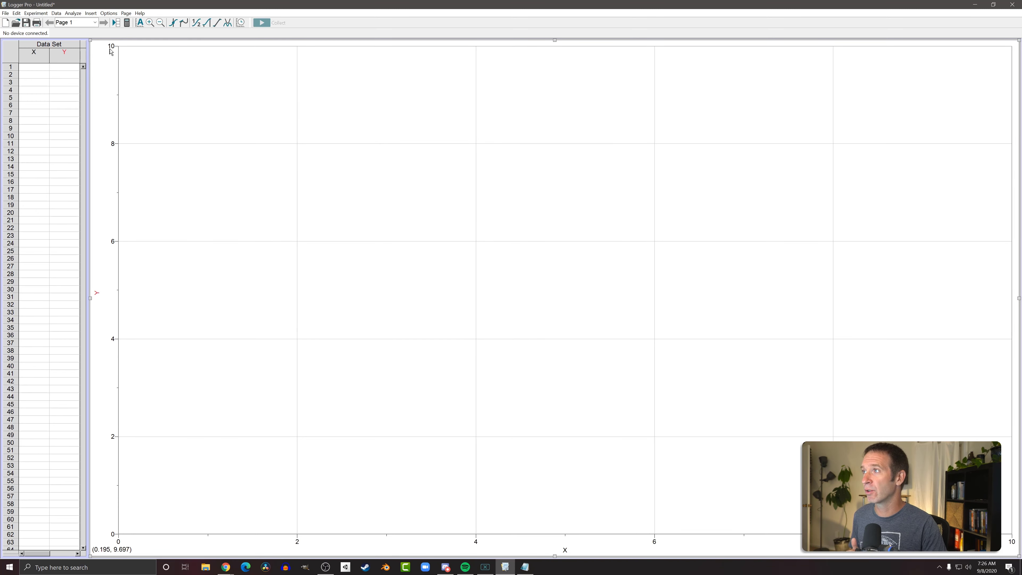
pyautogui.moveTo(91, 41); pyautogui.dragTo(567, 241)
pyautogui.moveTo(449, 148); pyautogui.dragTo(450, 55)
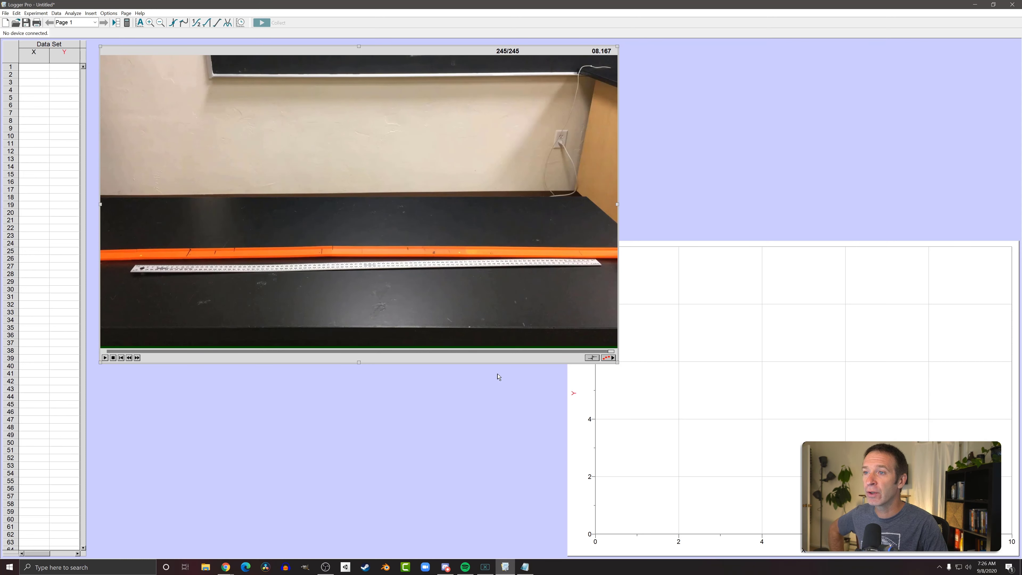
# Enable video analysis for the train movie and mark the train's front as the first tracking point at frame 31
pyautogui.click(612, 360)
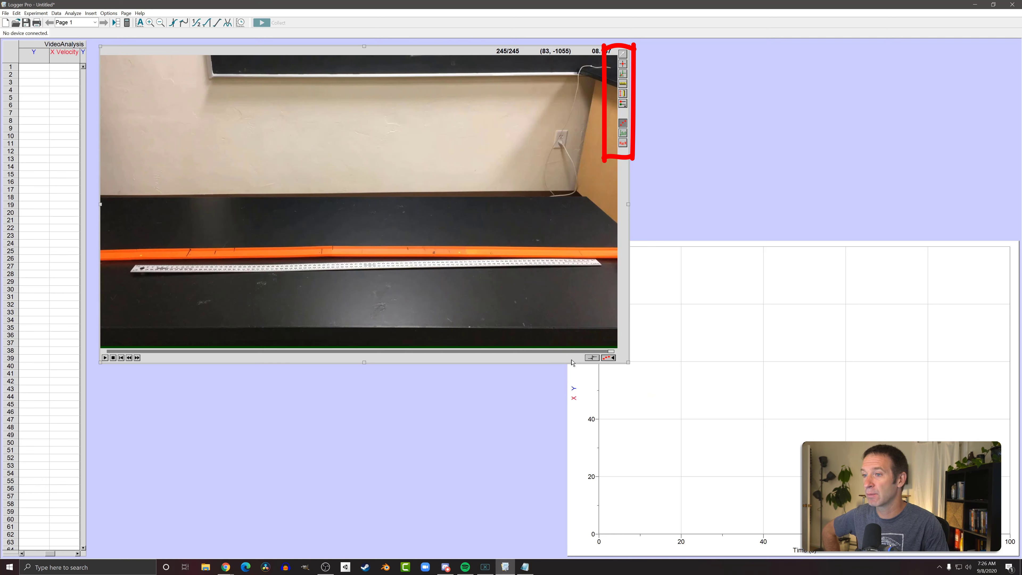
pyautogui.moveTo(613, 355); pyautogui.dragTo(171, 353)
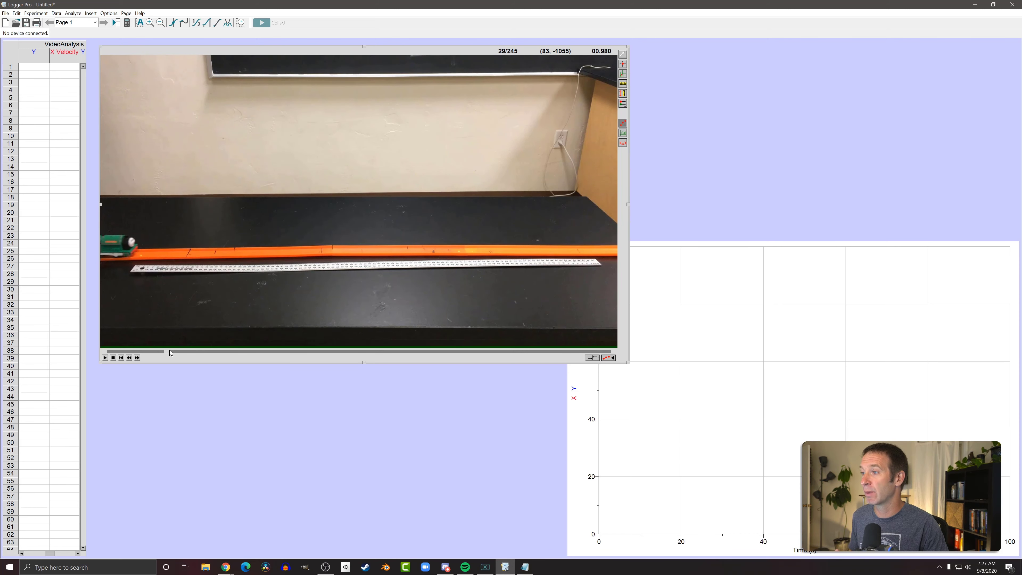
pyautogui.moveTo(170, 355); pyautogui.dragTo(173, 355)
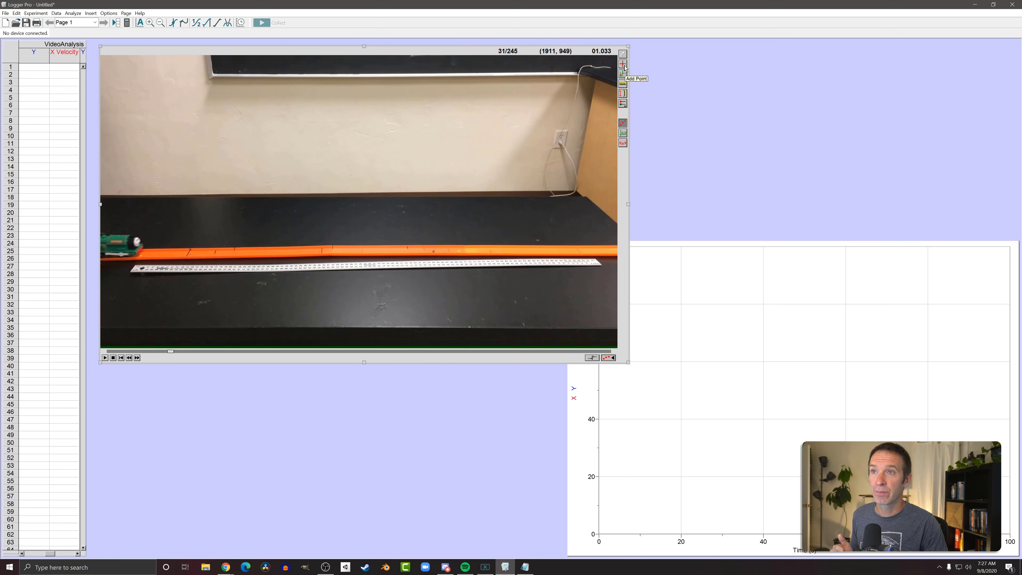
pyautogui.click(623, 64)
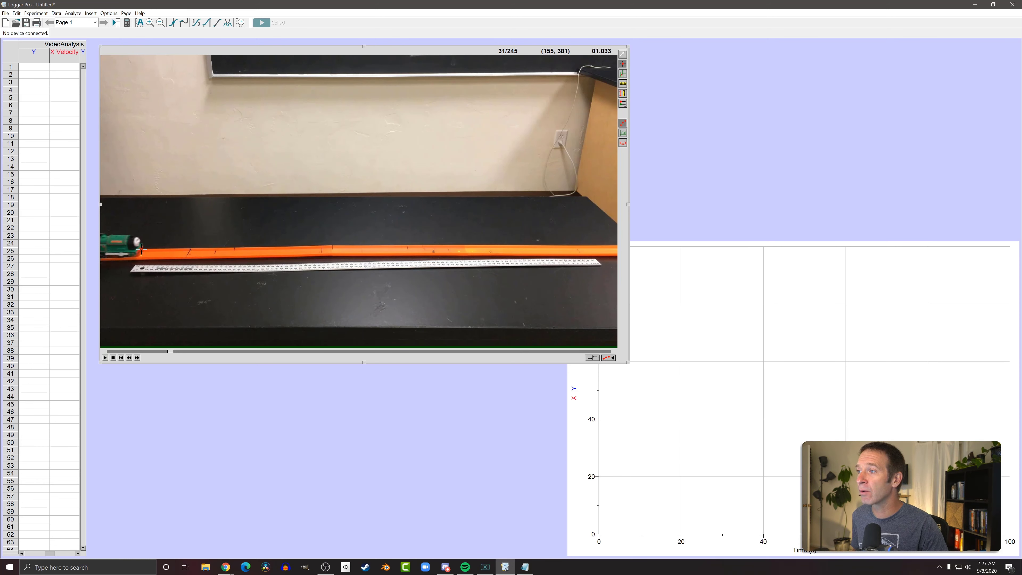
pyautogui.click(139, 242)
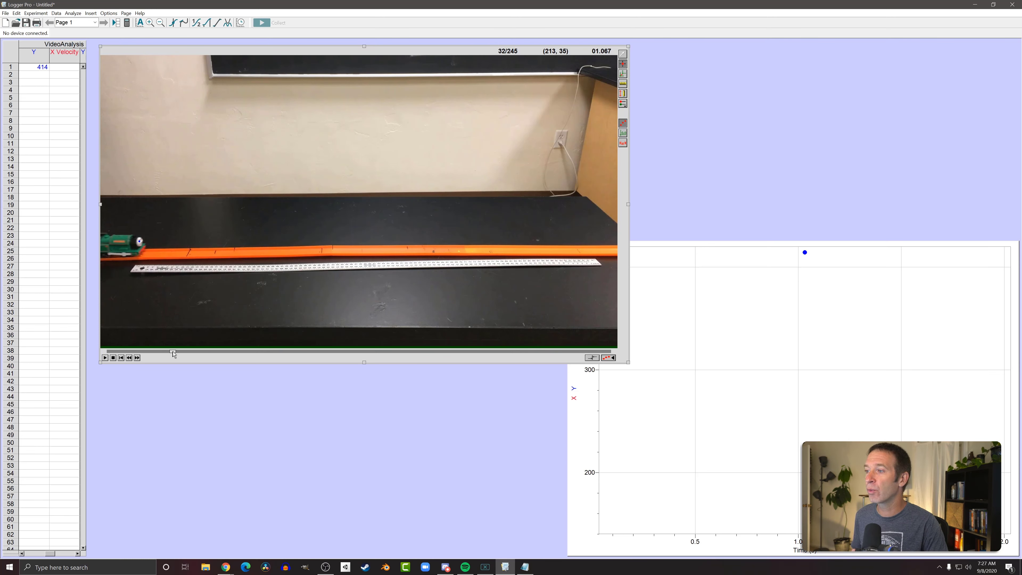
# Mark the front of the train as tracking points at frames 41, 53, 63, 80 and 100 of the movie
pyautogui.moveTo(173, 354); pyautogui.dragTo(192, 354)
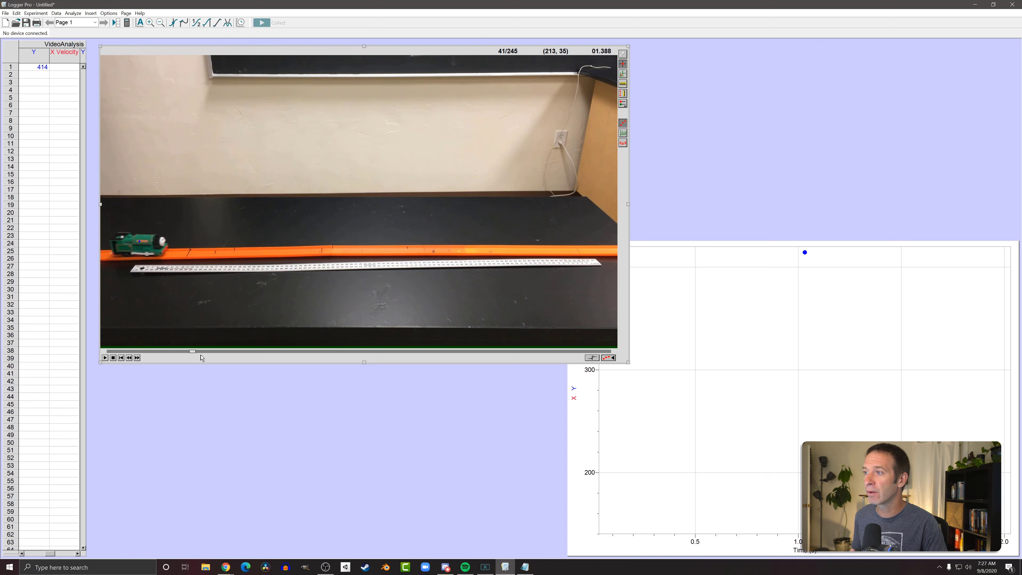
pyautogui.click(166, 241)
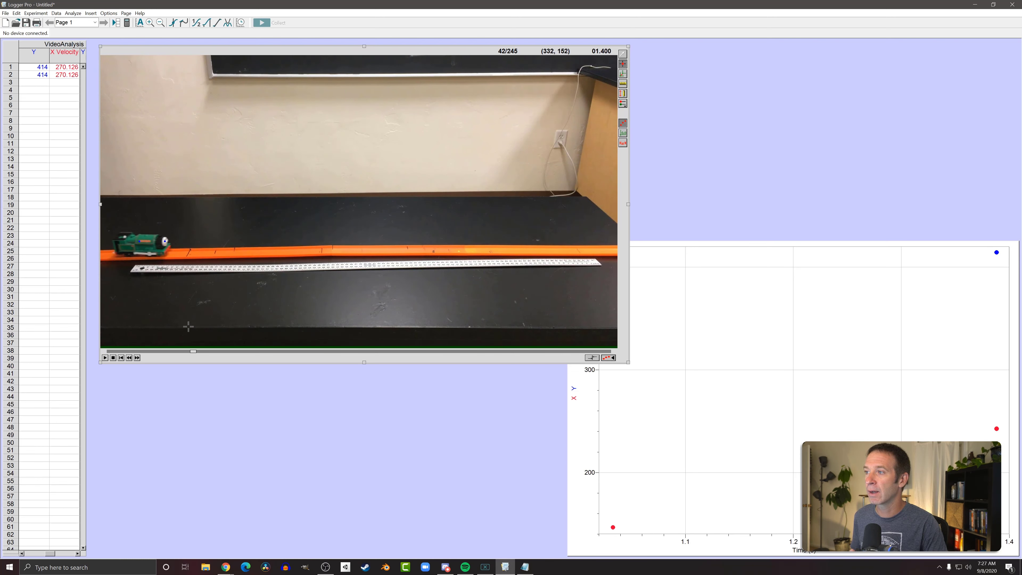
pyautogui.moveTo(195, 354); pyautogui.dragTo(218, 354)
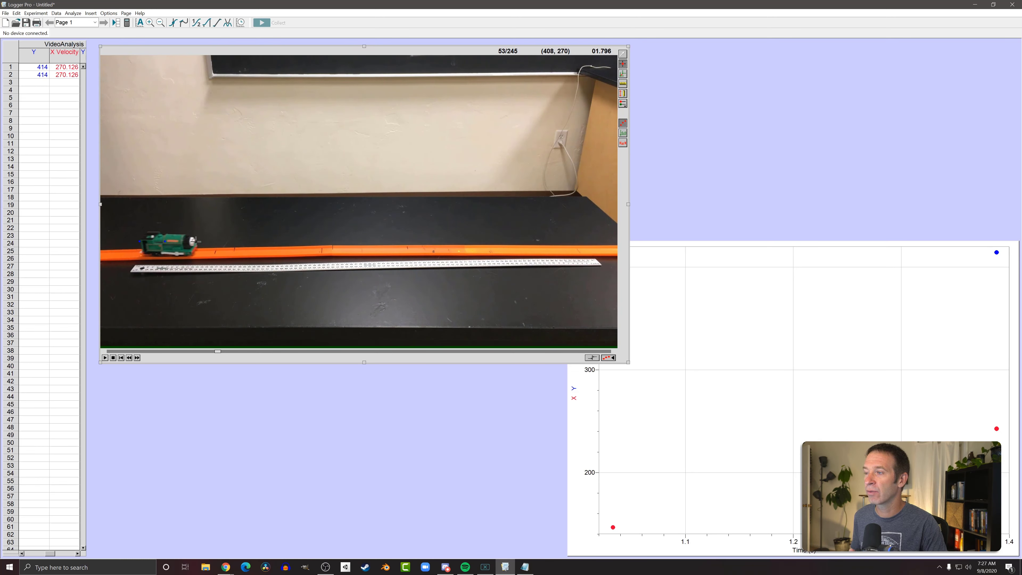
pyautogui.click(195, 242)
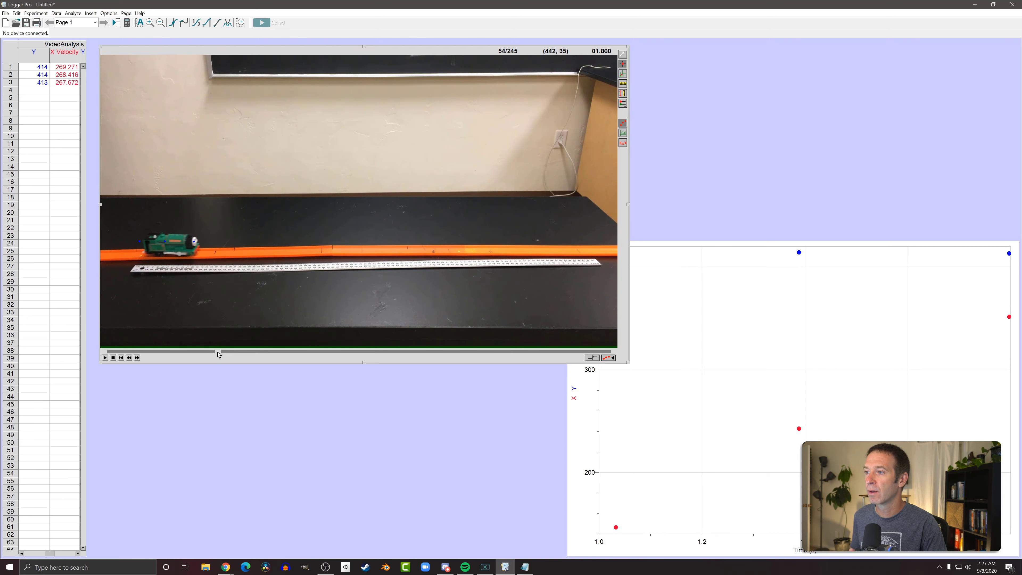
pyautogui.moveTo(218, 354); pyautogui.dragTo(238, 354)
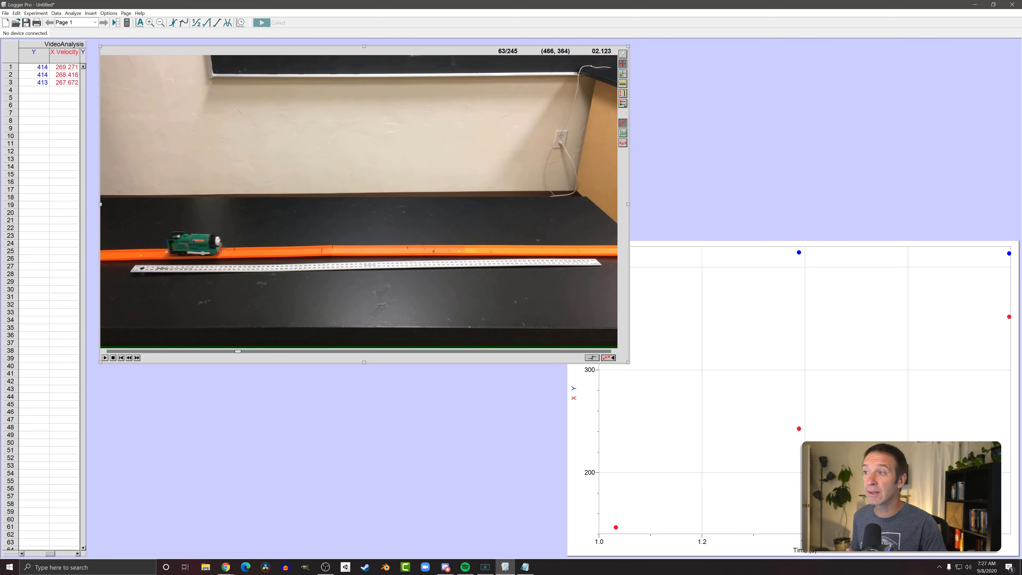
pyautogui.click(219, 241)
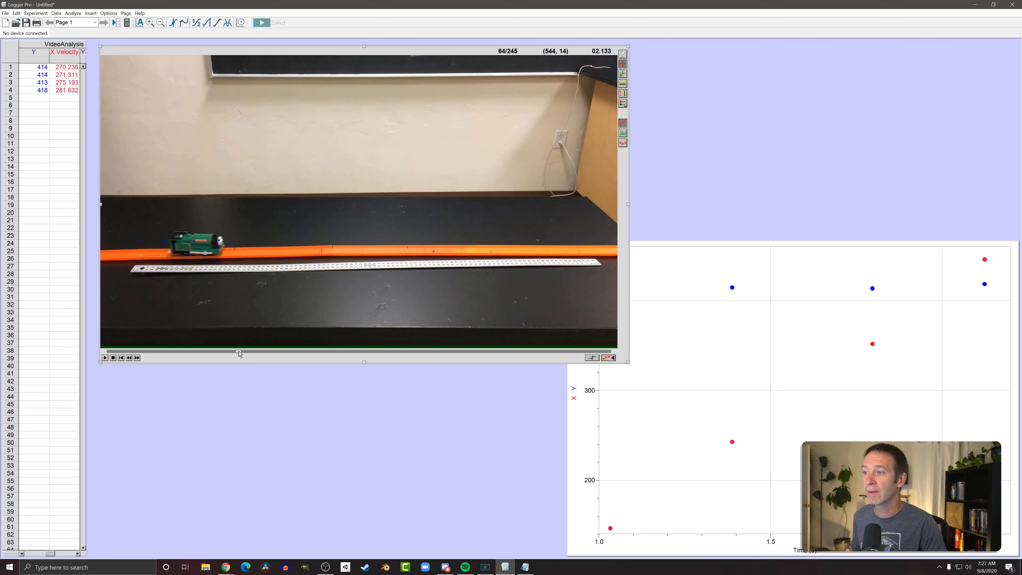
pyautogui.moveTo(240, 354); pyautogui.dragTo(273, 355)
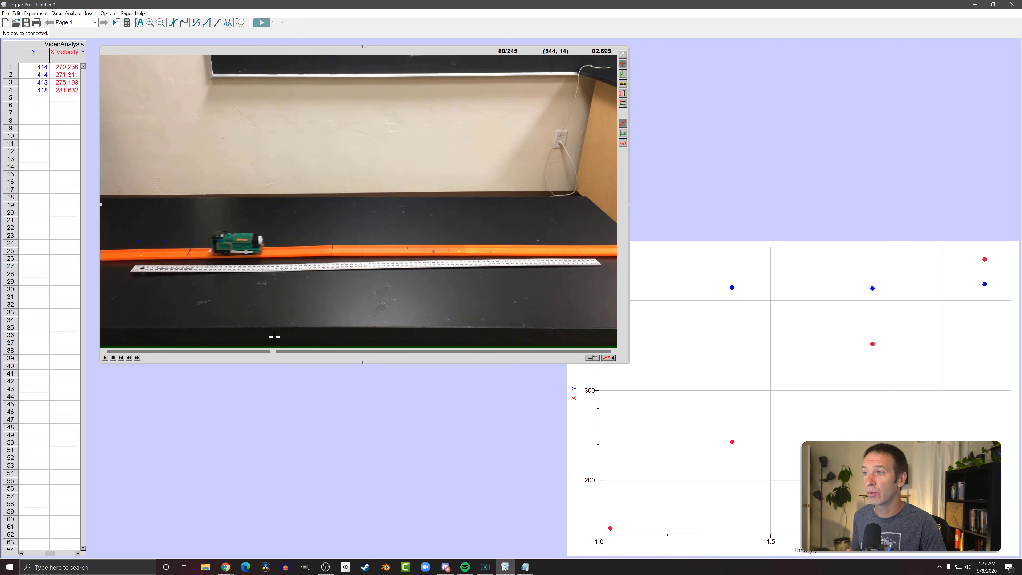
pyautogui.click(262, 241)
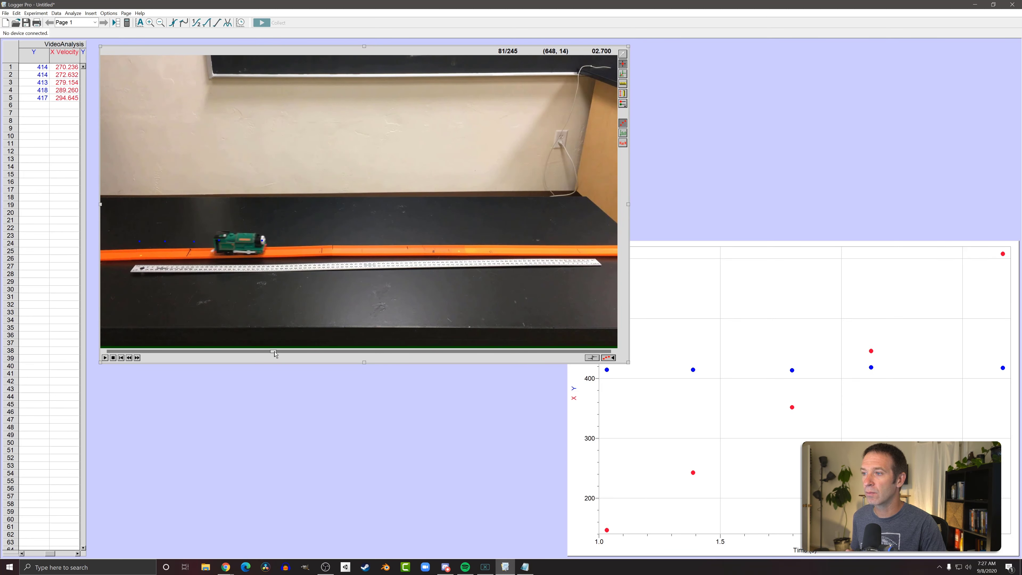
pyautogui.moveTo(275, 354); pyautogui.dragTo(314, 355)
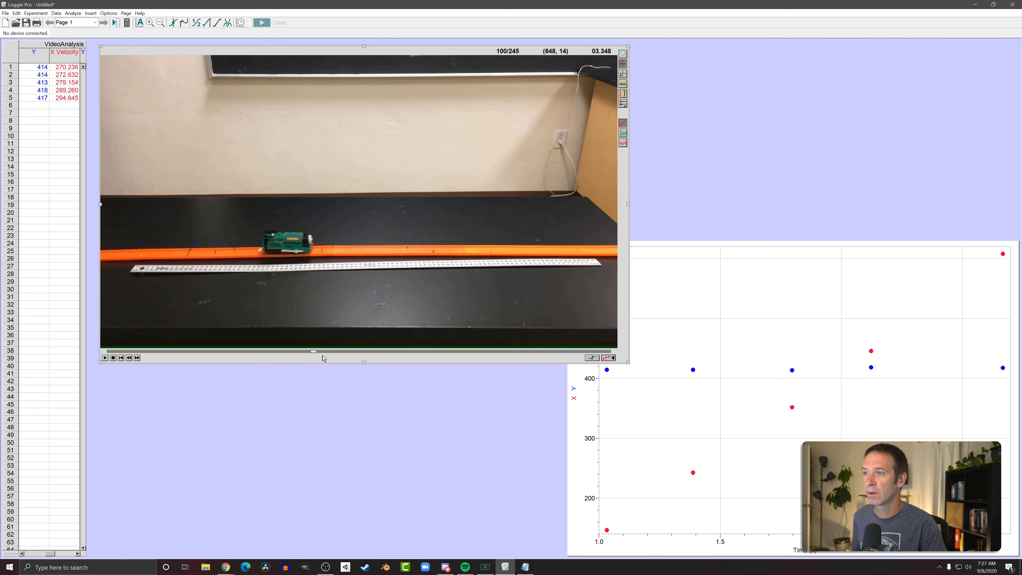
pyautogui.click(313, 240)
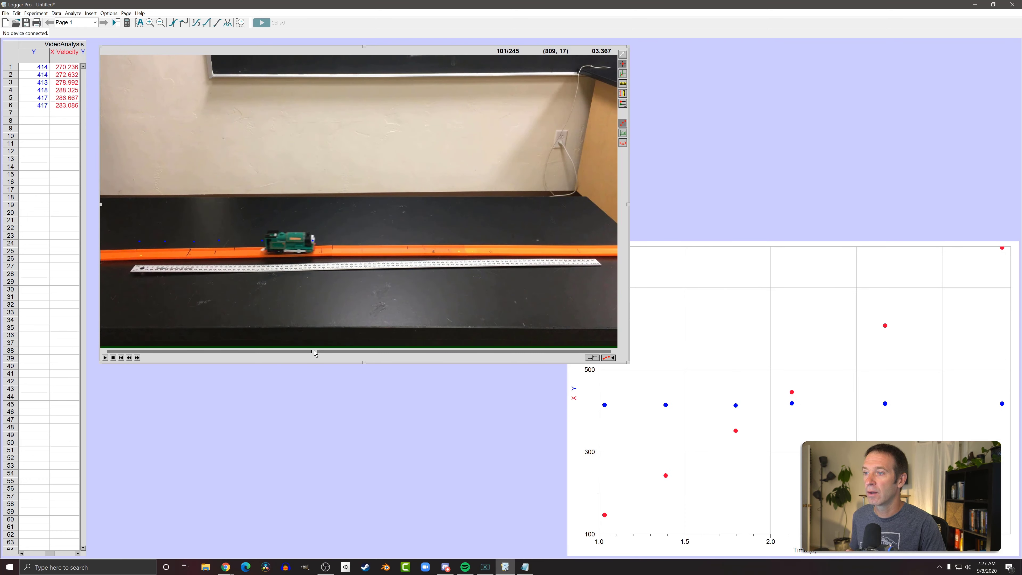
# Continue marking the train's front at frames 117, 142, 161, 178 and 203 of the movie
pyautogui.moveTo(316, 355); pyautogui.dragTo(349, 355)
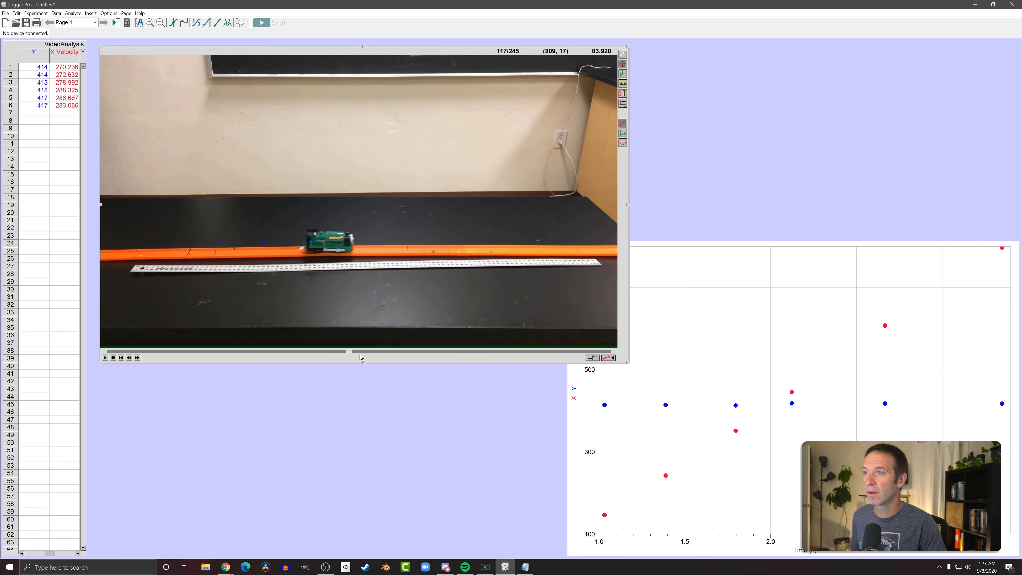
pyautogui.click(354, 239)
pyautogui.moveTo(353, 352); pyautogui.dragTo(403, 357)
pyautogui.click(416, 238)
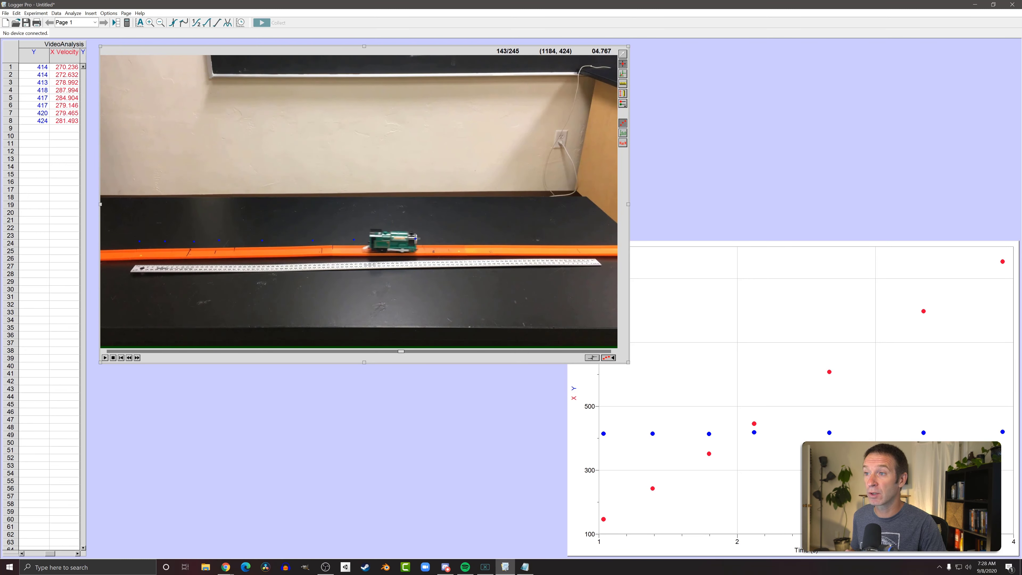
pyautogui.moveTo(402, 351); pyautogui.dragTo(439, 352)
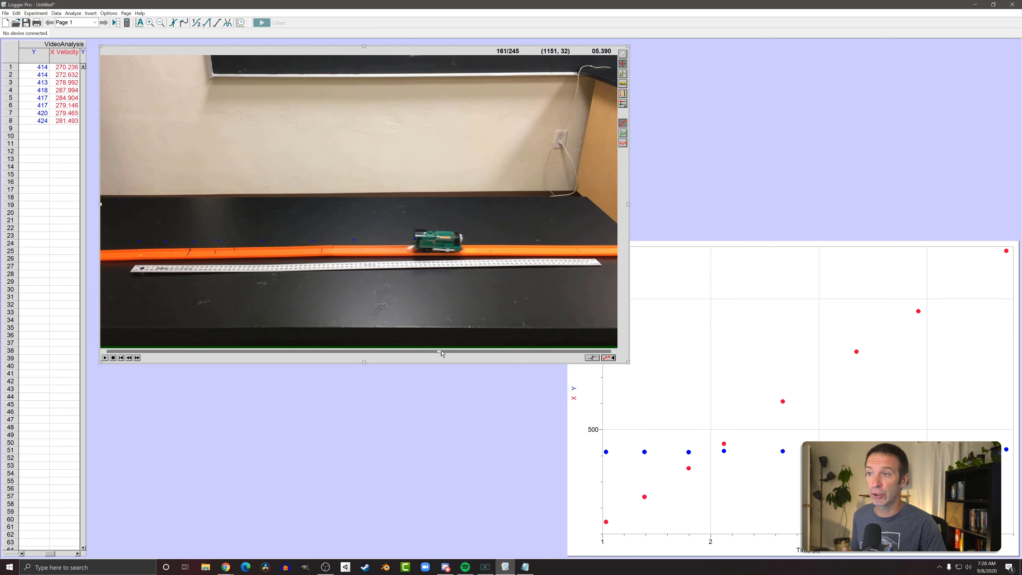
pyautogui.click(462, 237)
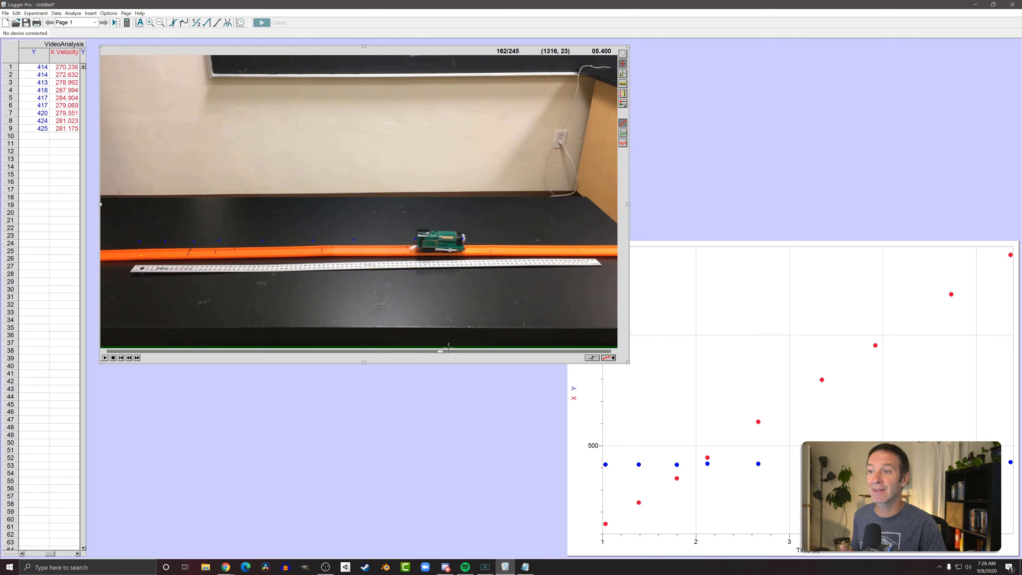
pyautogui.moveTo(439, 353); pyautogui.dragTo(478, 356)
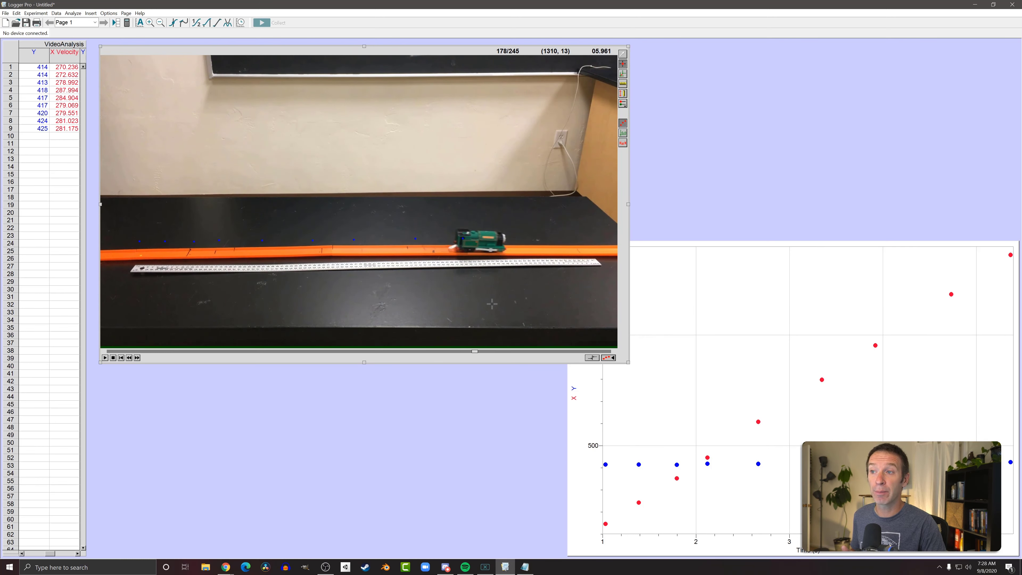
pyautogui.click(506, 238)
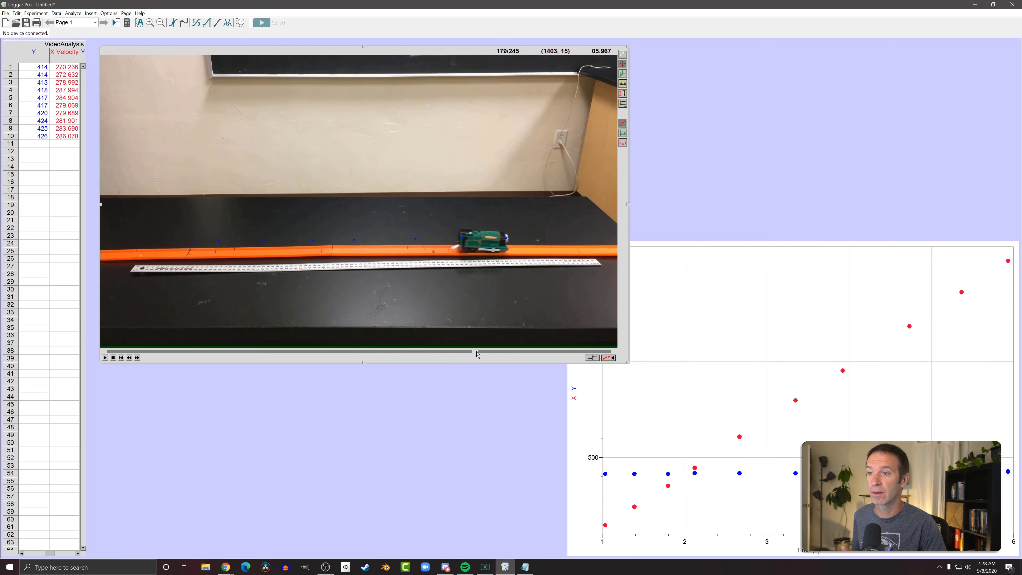
pyautogui.moveTo(475, 354); pyautogui.dragTo(531, 358)
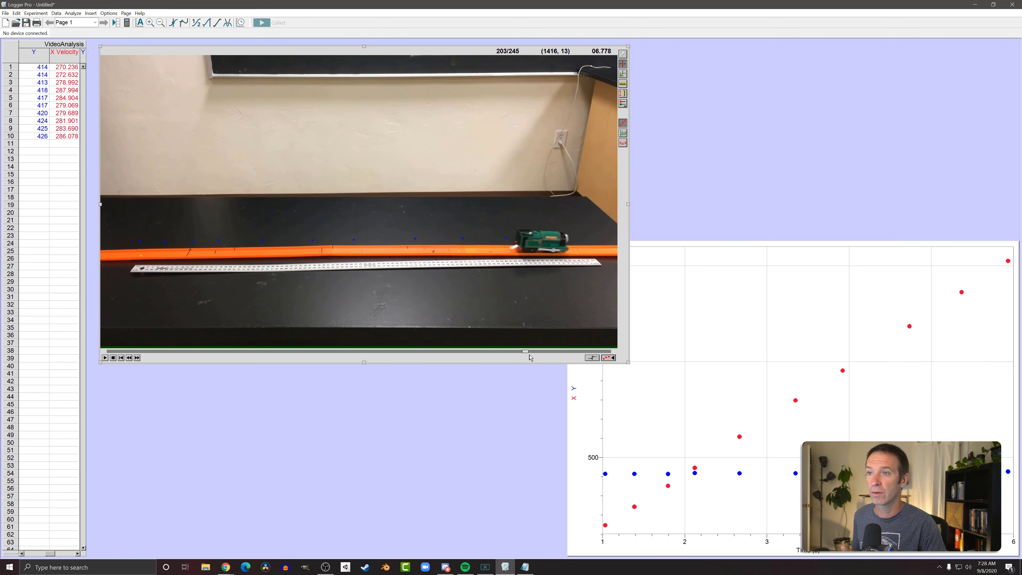
pyautogui.click(571, 239)
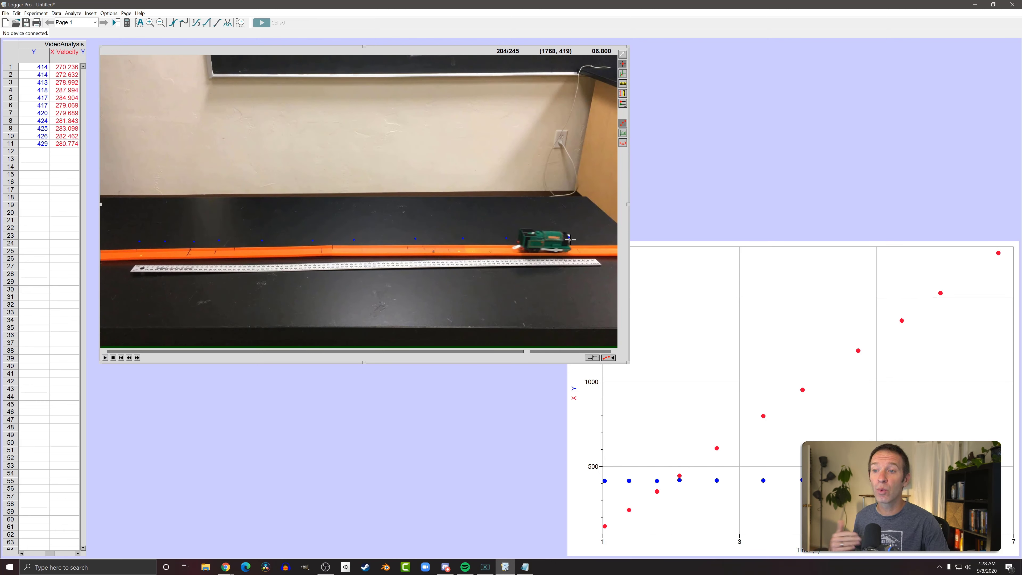
# Shrink the movie and set its scale along the full length of the meter stick to a distance of 1 m
pyautogui.moveTo(628, 363); pyautogui.dragTo(574, 314)
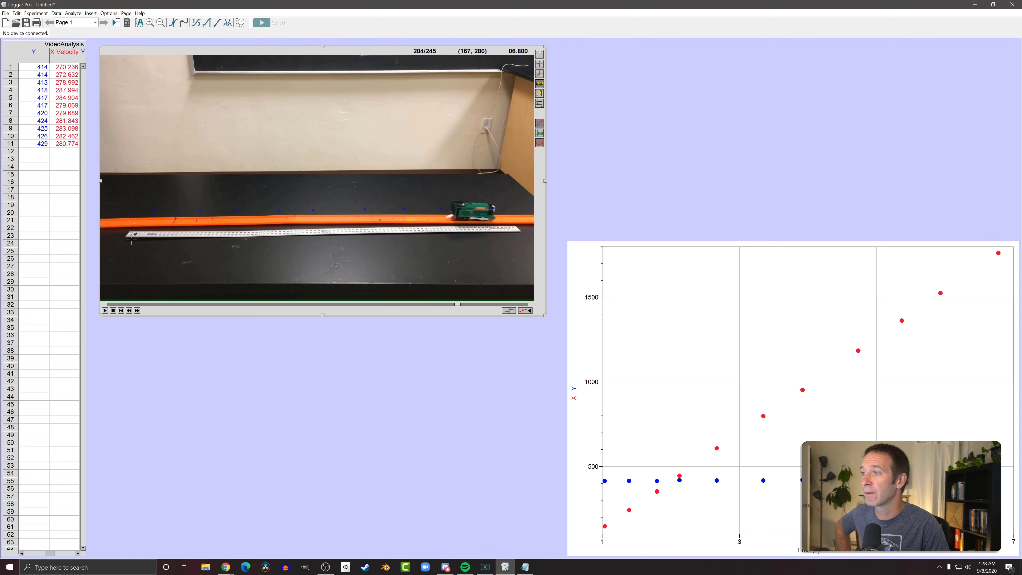
pyautogui.moveTo(124, 236); pyautogui.dragTo(521, 232)
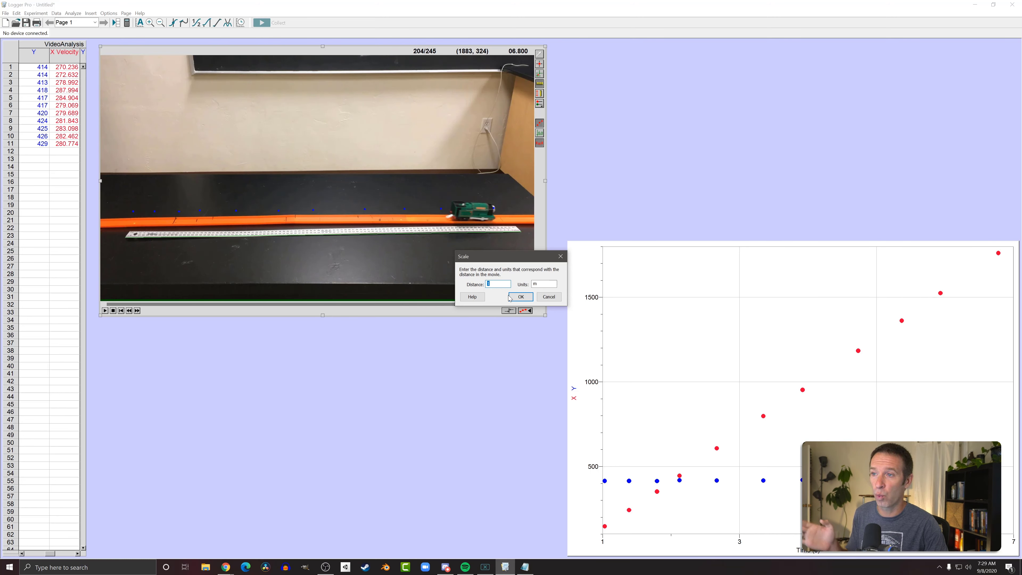
pyautogui.click(522, 298)
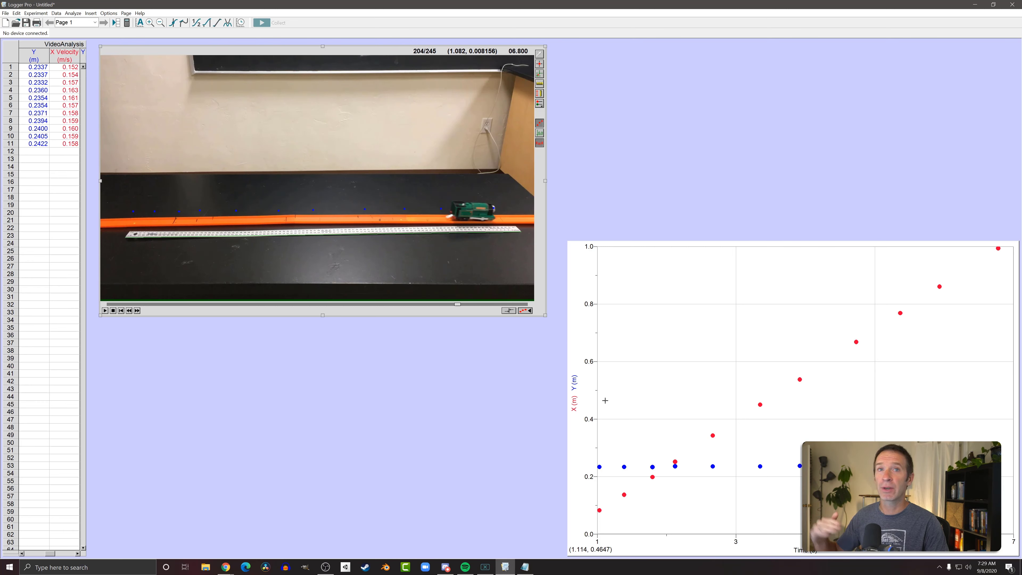
# Plot only X on the graph's vertical axis and apply a linear fit to all the position-time points
pyautogui.click(576, 400)
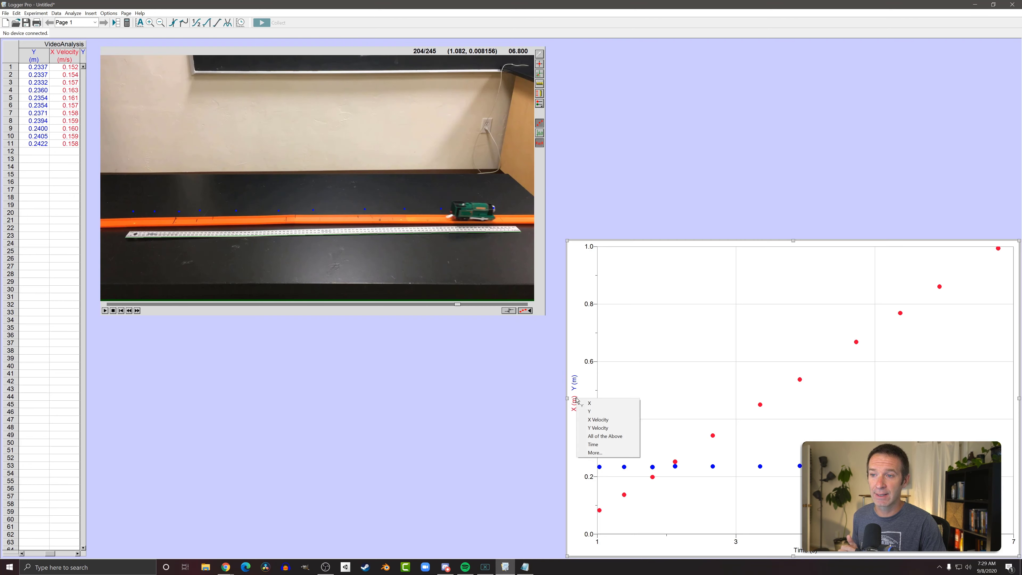
pyautogui.click(591, 404)
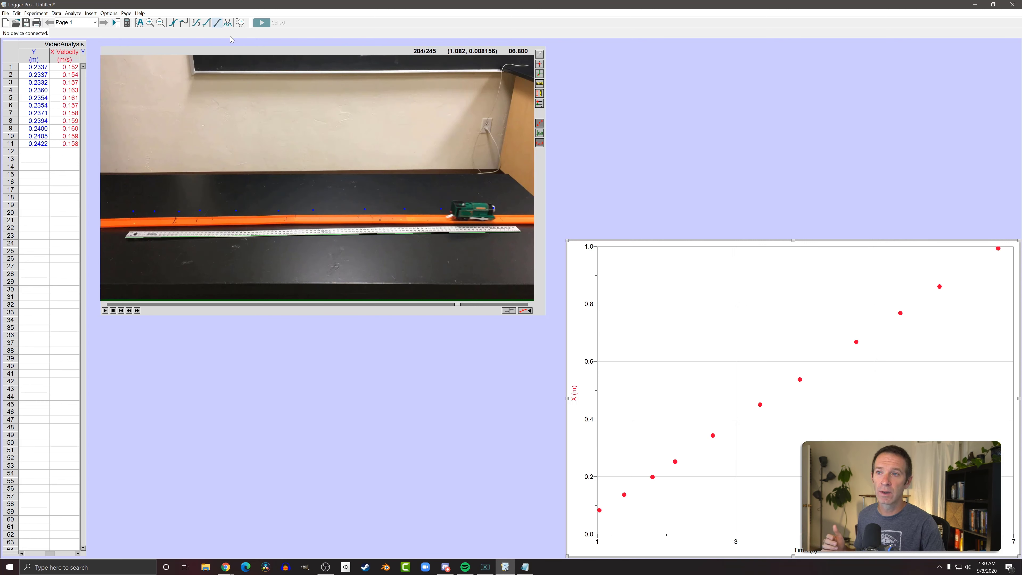
pyautogui.moveTo(624, 272); pyautogui.dragTo(834, 505)
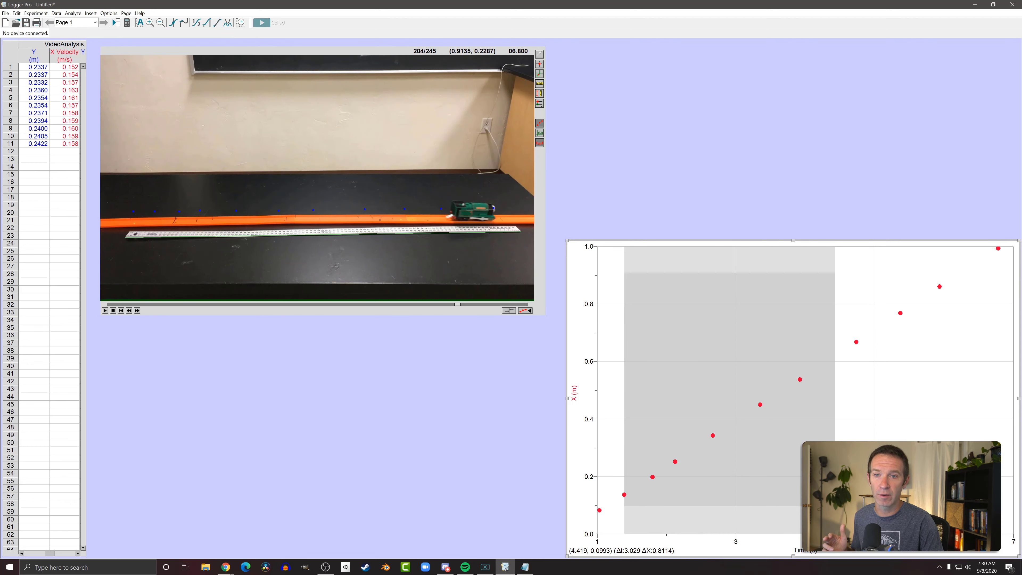
pyautogui.click(857, 472)
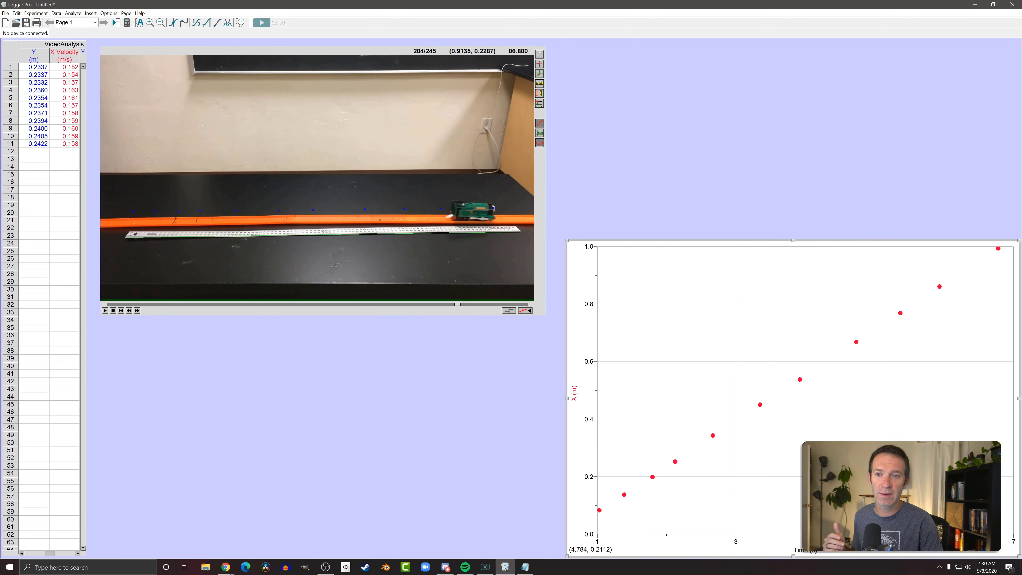
pyautogui.click(220, 23)
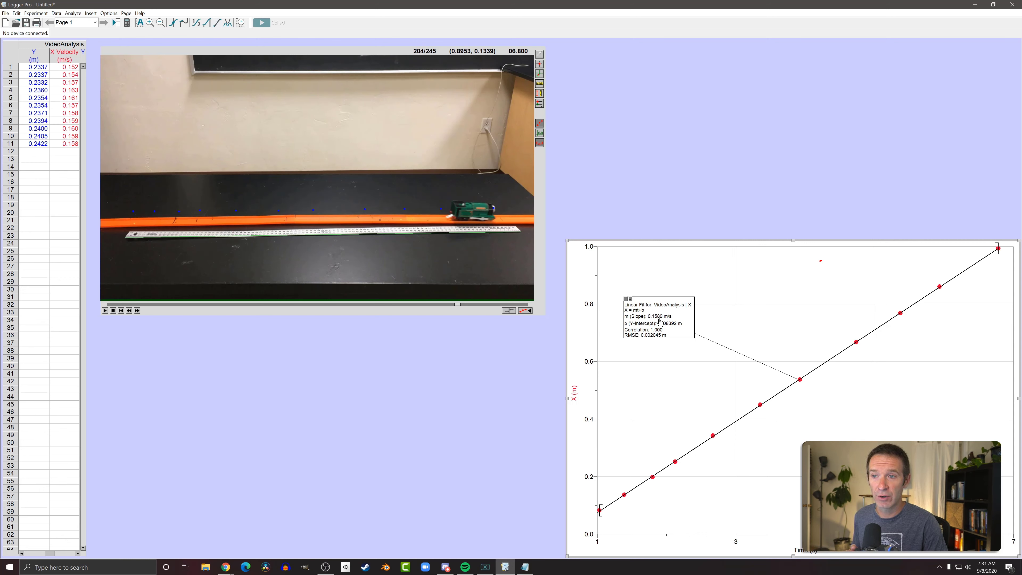
pyautogui.moveTo(821, 261)
pyautogui.mouseDown()
pyautogui.moveTo(693, 310)
pyautogui.moveTo(721, 279)
pyautogui.mouseUp()
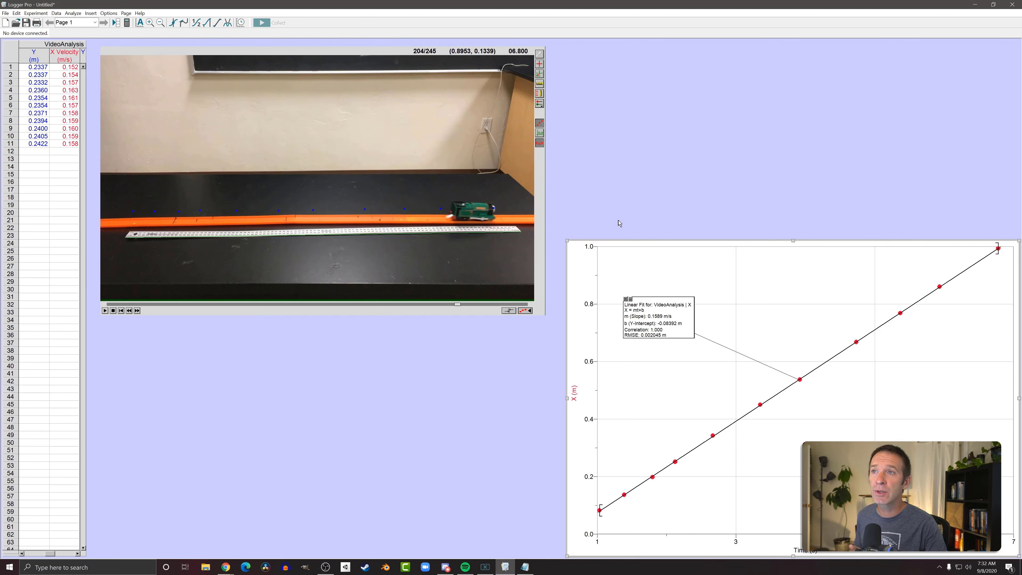
# Move the eighth tracking point, marked at frame 142, up onto the wall in the movie and delete it
pyautogui.click(540, 55)
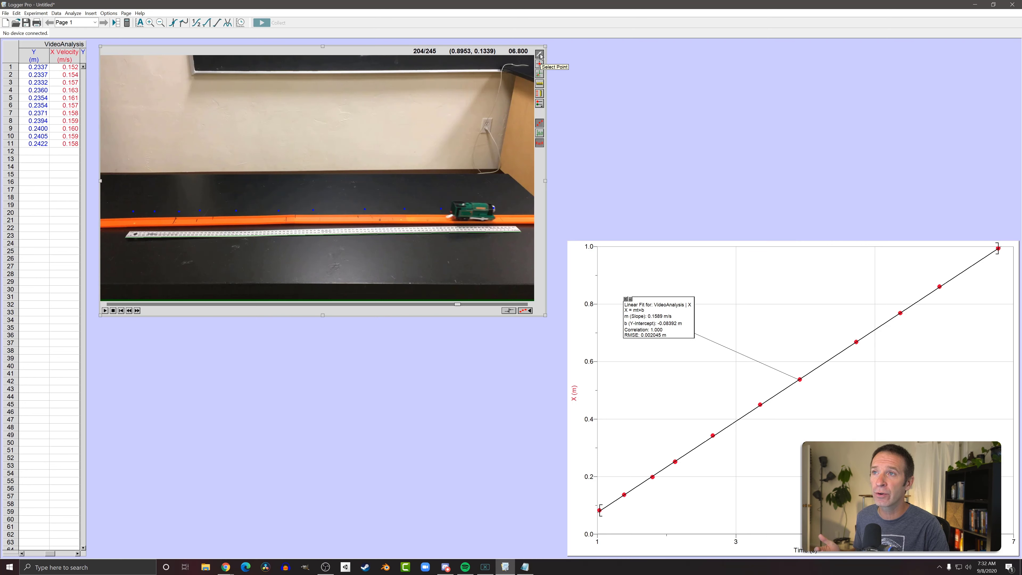
pyautogui.click(364, 209)
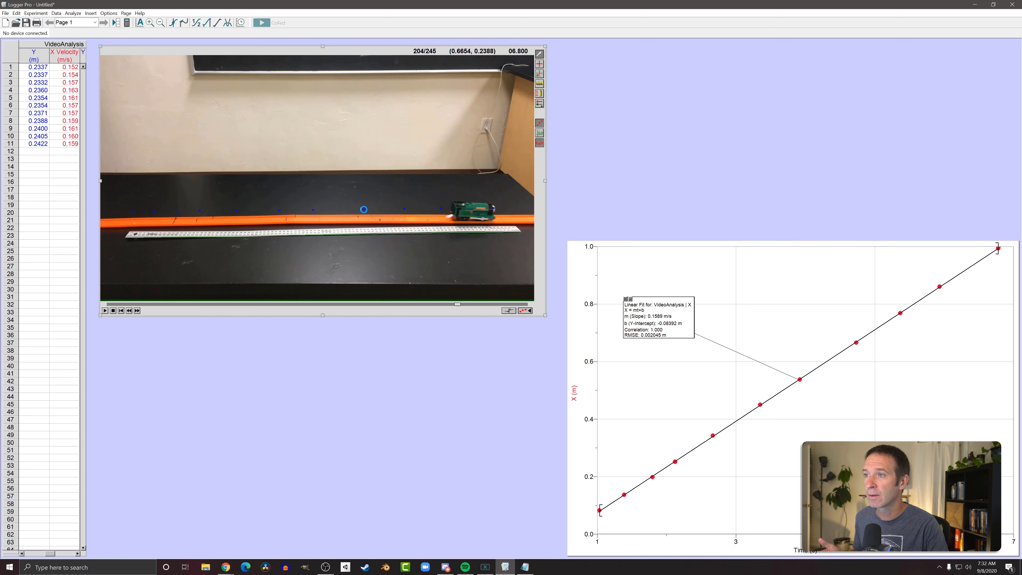
pyautogui.moveTo(370, 201); pyautogui.dragTo(381, 180)
pyautogui.moveTo(384, 150)
pyautogui.mouseDown()
pyautogui.moveTo(357, 130)
pyautogui.moveTo(349, 164)
pyautogui.moveTo(361, 227)
pyautogui.moveTo(434, 258)
pyautogui.moveTo(366, 157)
pyautogui.mouseUp()
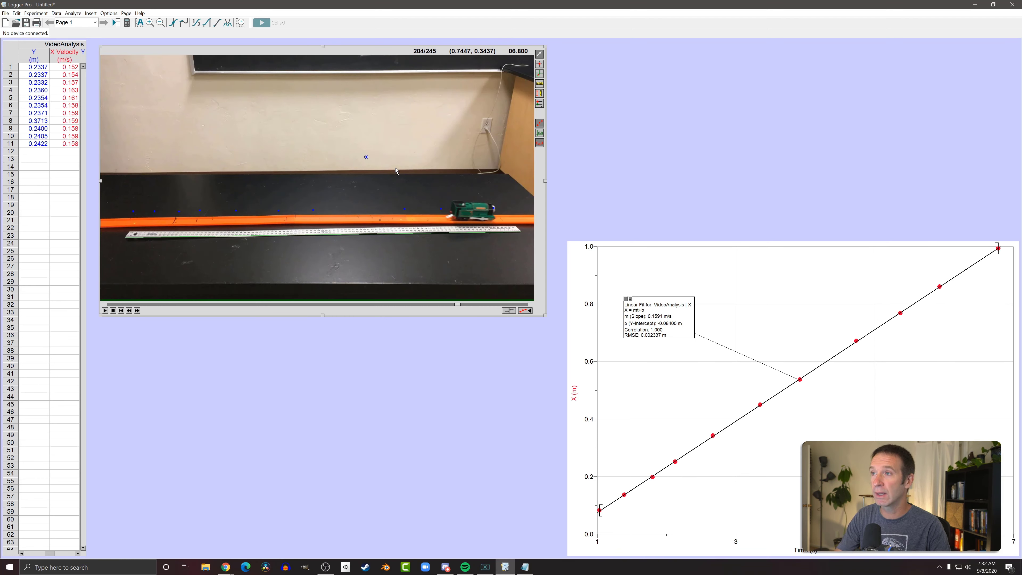
pyautogui.press('Delete')
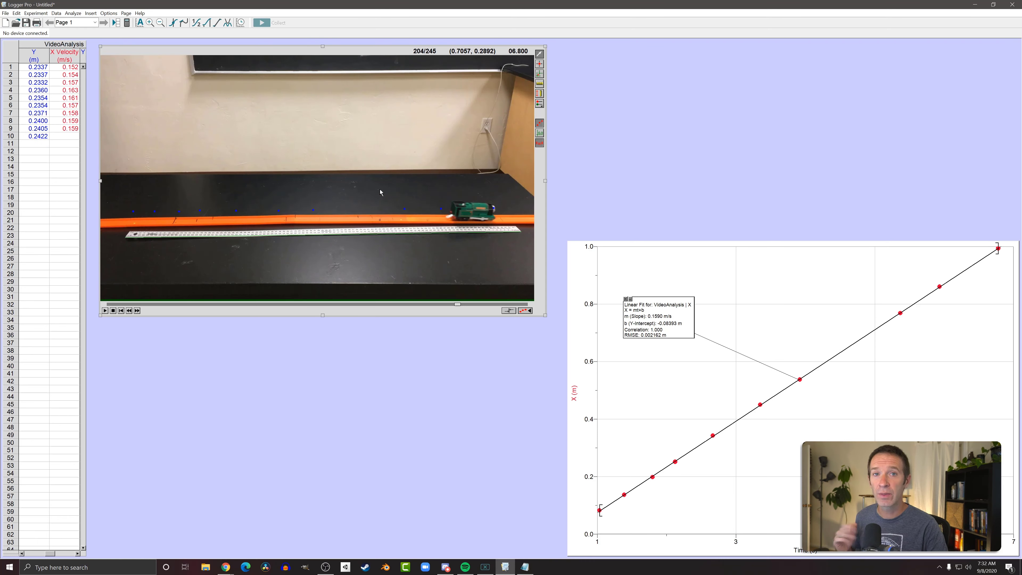
# Turn on the Examine tool for the position-time graph
pyautogui.click(175, 24)
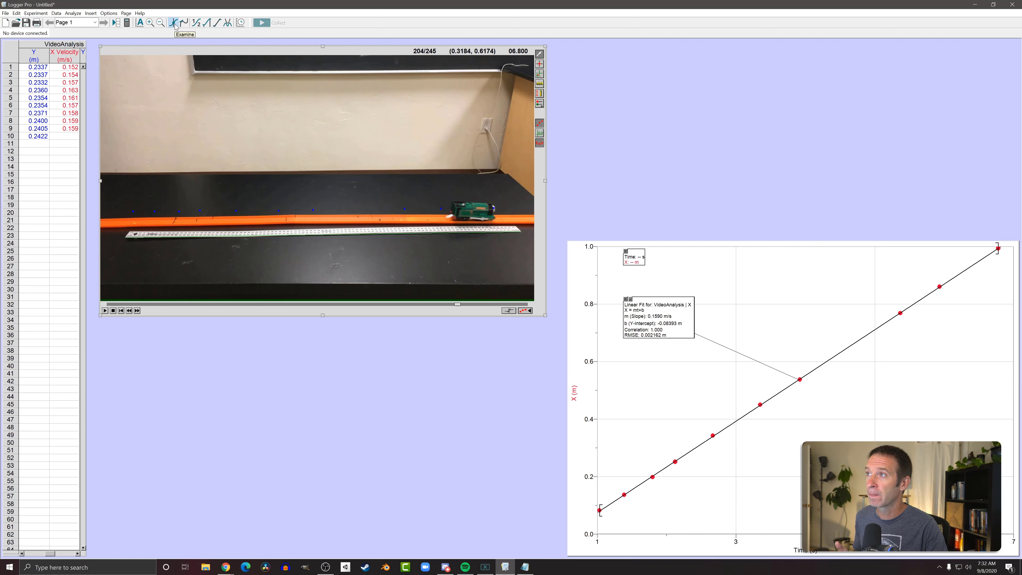